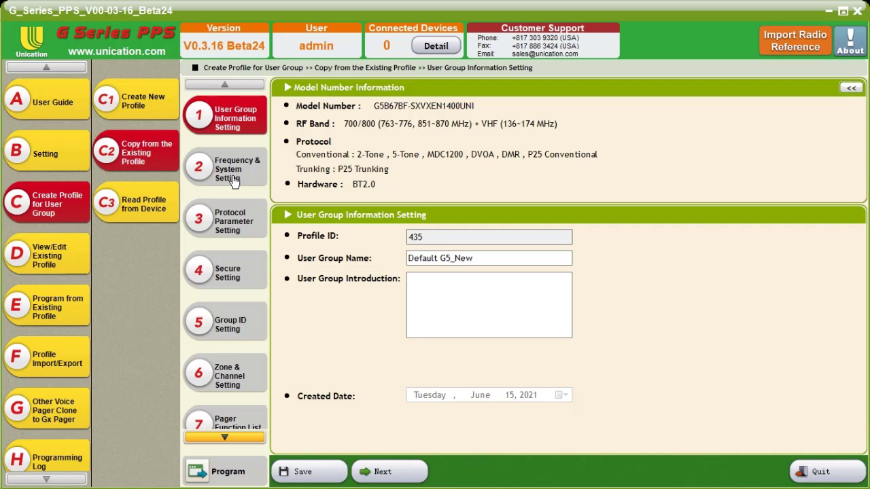
Examine the P25 trunking system settings and the site list of the MARCS system
{"action": "left_click", "coordinate": [232, 180]}
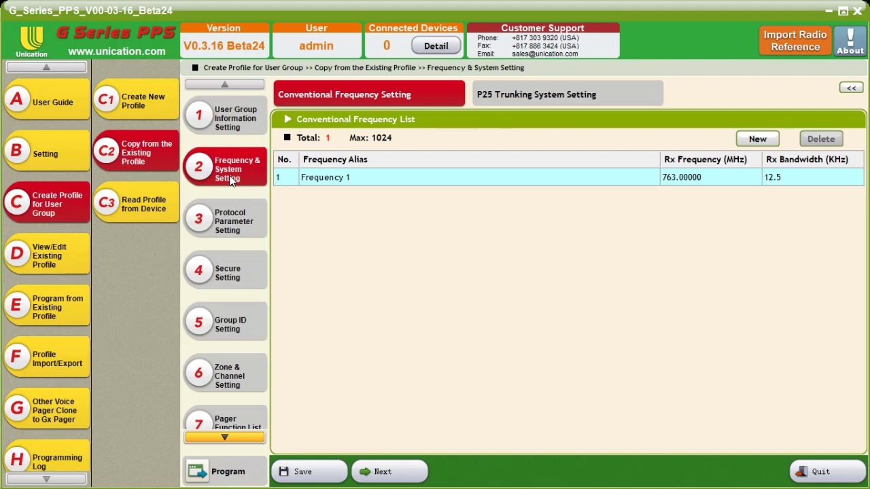
{"action": "left_click", "coordinate": [503, 95]}
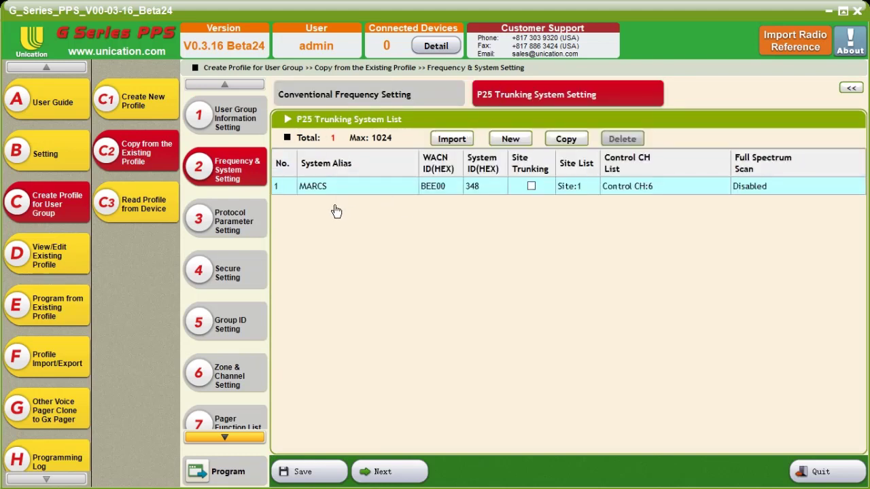
{"action": "left_click", "coordinate": [590, 194]}
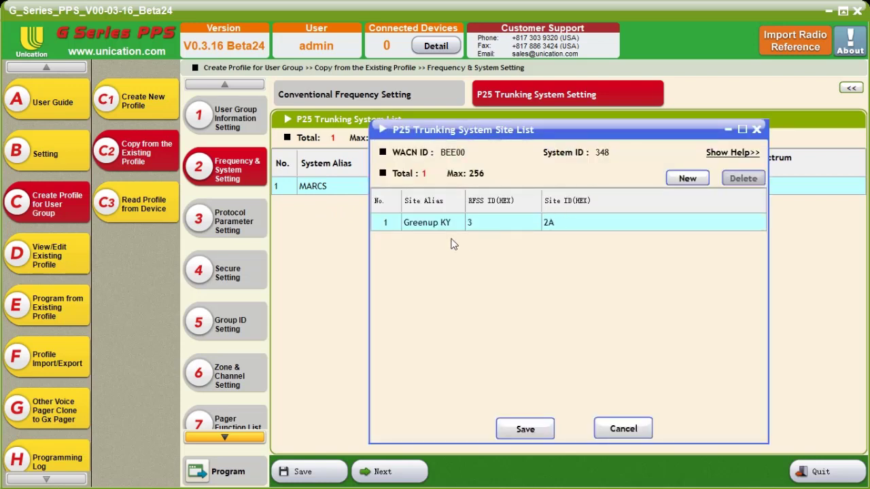
{"action": "left_click", "coordinate": [525, 429]}
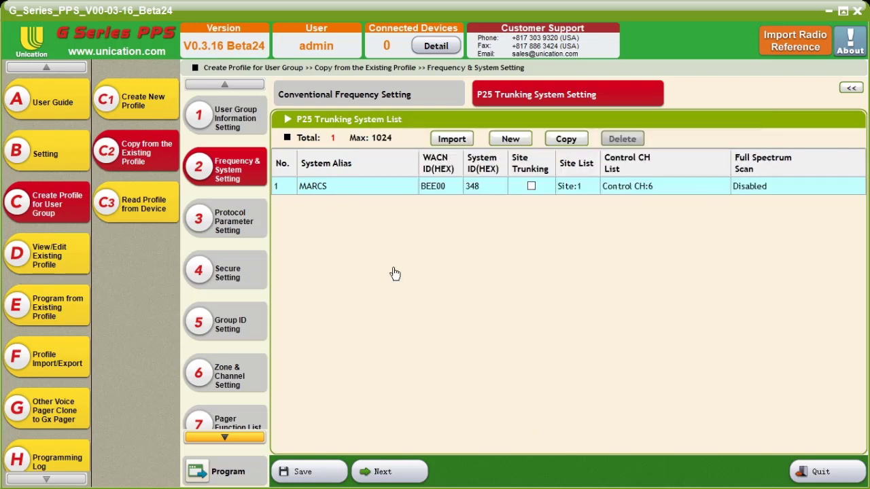
Examine the profile's protocol list and the protocol types offered for a new entry
{"action": "left_click", "coordinate": [247, 221]}
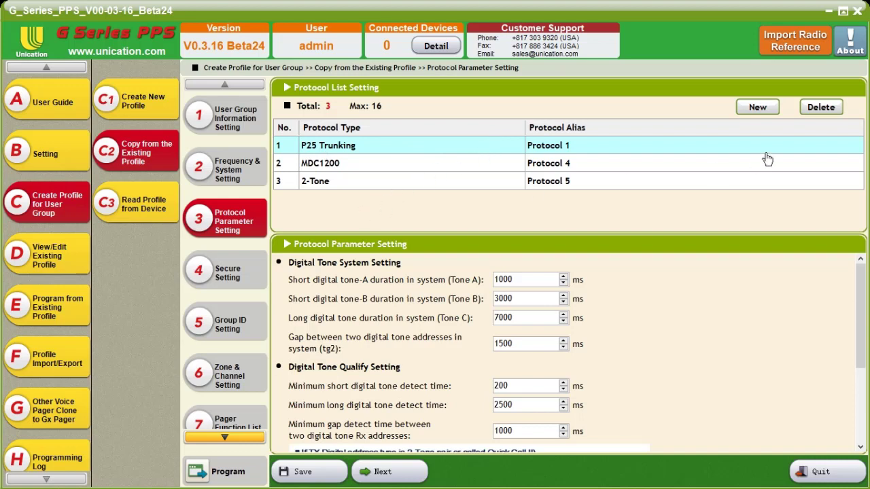
{"action": "left_click", "coordinate": [756, 108]}
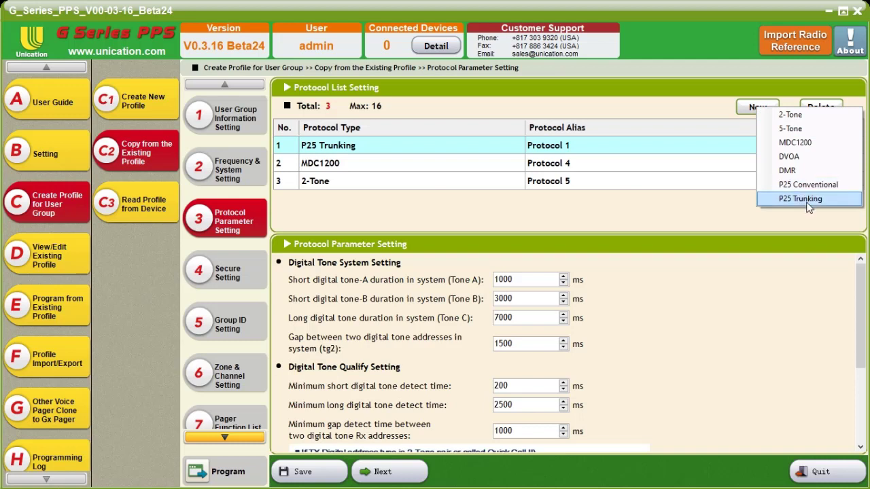
{"action": "left_click", "coordinate": [422, 226]}
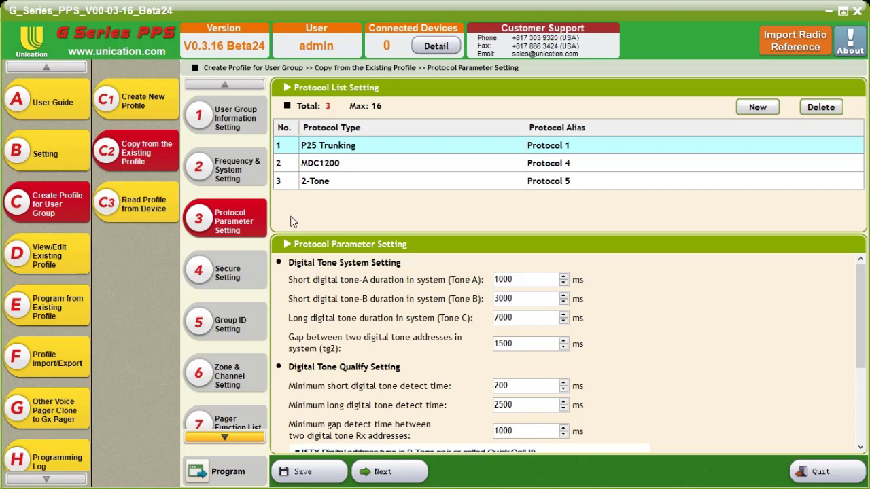
Rename the TGID group in the Group ID settings as PAGE
{"action": "left_click", "coordinate": [227, 325]}
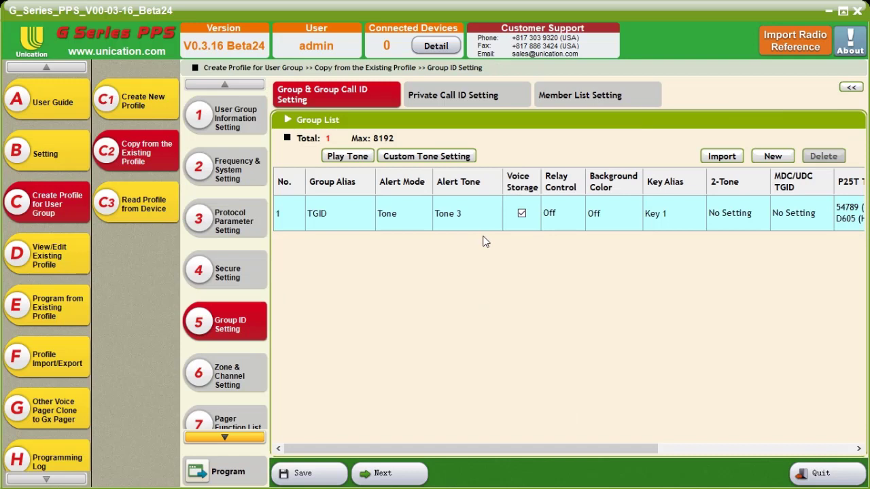
{"action": "left_click", "coordinate": [334, 216]}
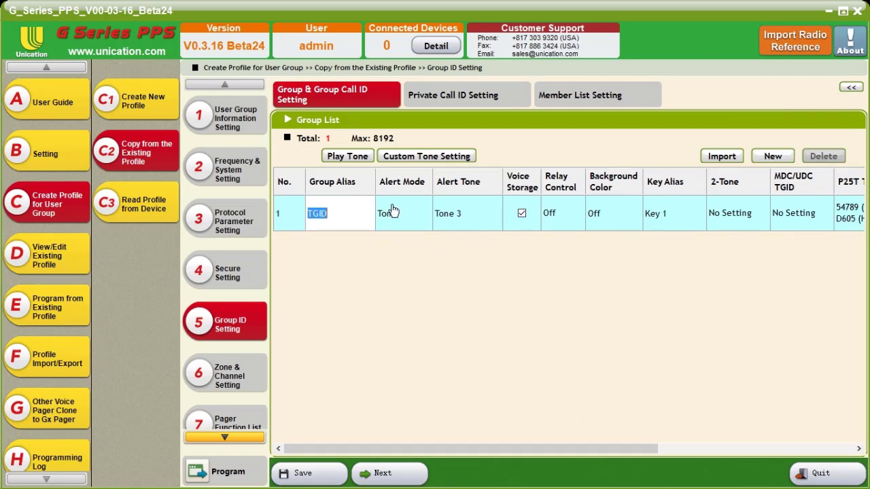
{"action": "double_click", "coordinate": [330, 215]}
{"action": "type", "text": "PAGE"}
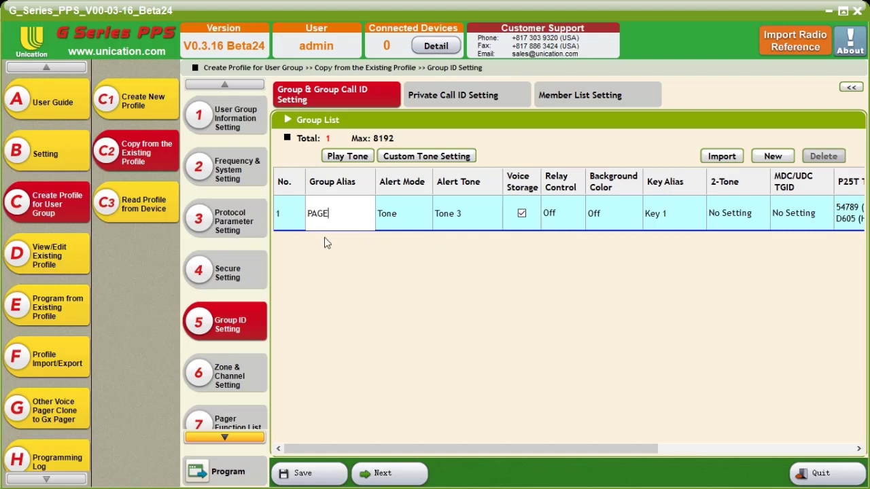
Set the PAGE group's alert mode to Tone & Vib and its background color to Red
{"action": "left_click", "coordinate": [405, 228]}
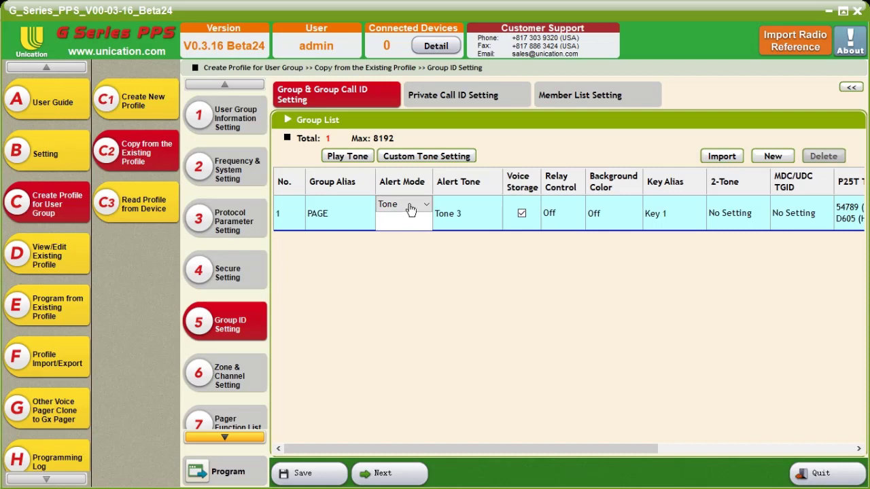
{"action": "left_click", "coordinate": [405, 206]}
{"action": "left_click", "coordinate": [403, 254]}
{"action": "left_click", "coordinate": [467, 219]}
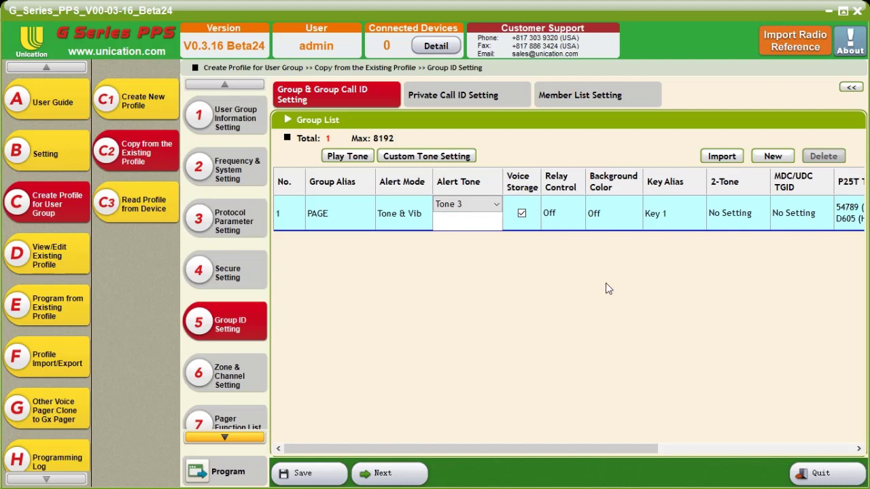
{"action": "left_click", "coordinate": [608, 217]}
{"action": "left_click", "coordinate": [607, 215]}
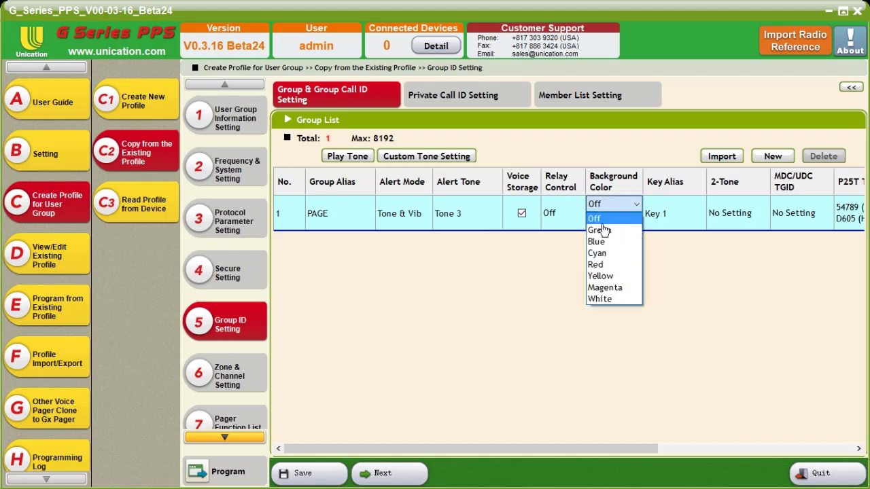
{"action": "left_click", "coordinate": [597, 264]}
Add a second group to the group list and name it DISPATCH
{"action": "left_click_drag", "start_coordinate": [511, 446], "coordinate": [697, 441]}
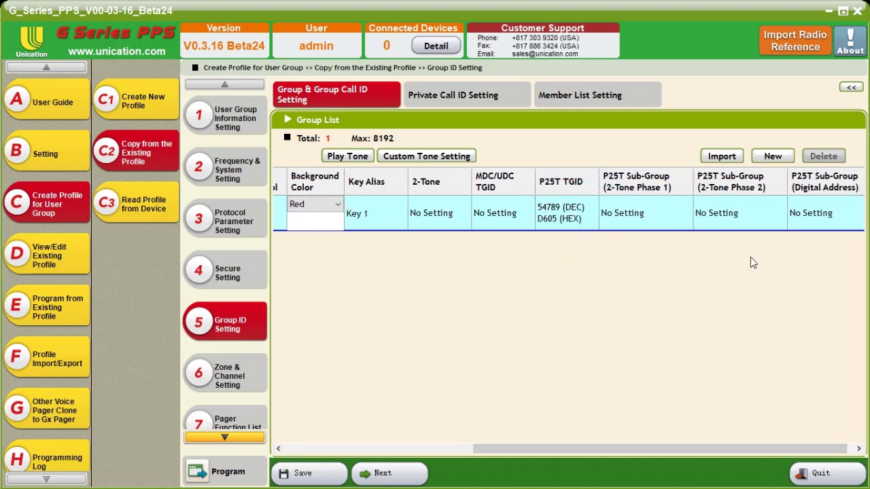
{"action": "left_click", "coordinate": [773, 157]}
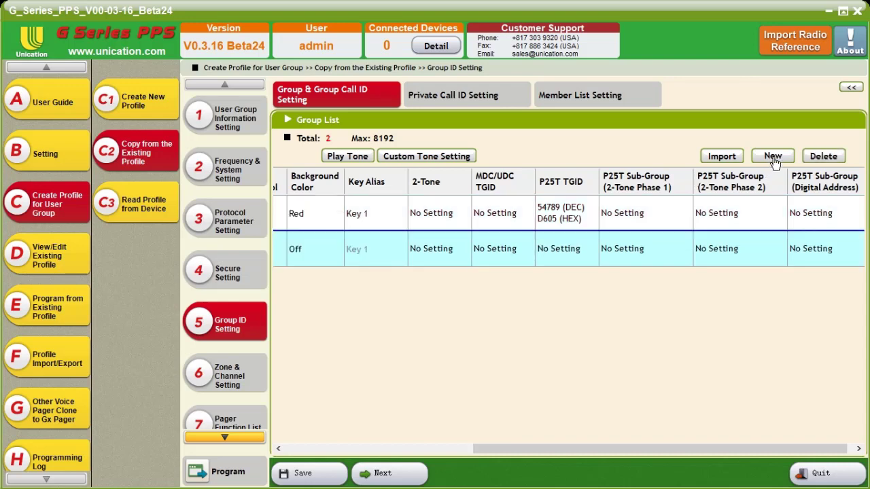
{"action": "left_click_drag", "start_coordinate": [674, 448], "coordinate": [480, 449]}
{"action": "left_click", "coordinate": [347, 249]}
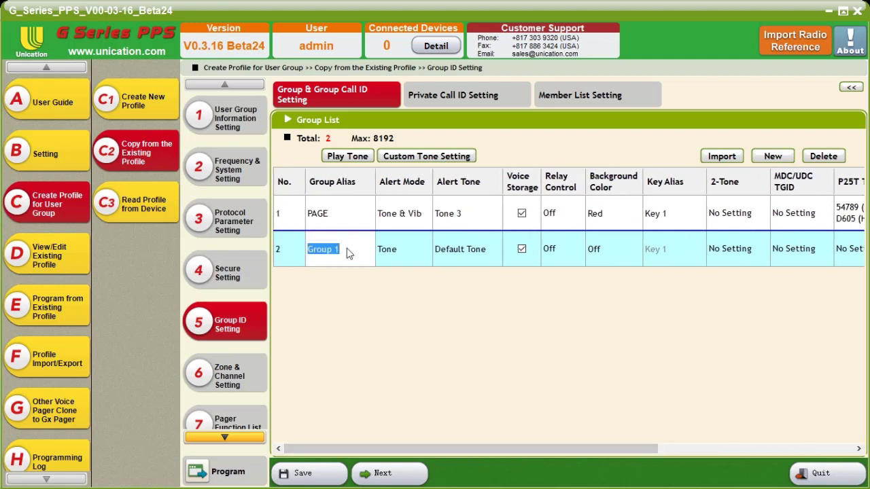
{"action": "type", "text": "DISPATCH"}
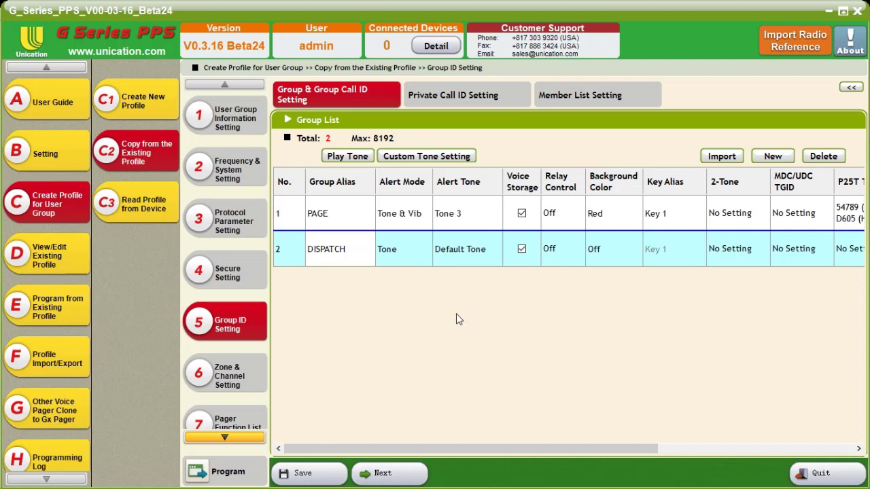
Set the DISPATCH group's alert tone to None and turn off its voice storage
{"action": "left_click", "coordinate": [459, 273]}
{"action": "left_click", "coordinate": [449, 258]}
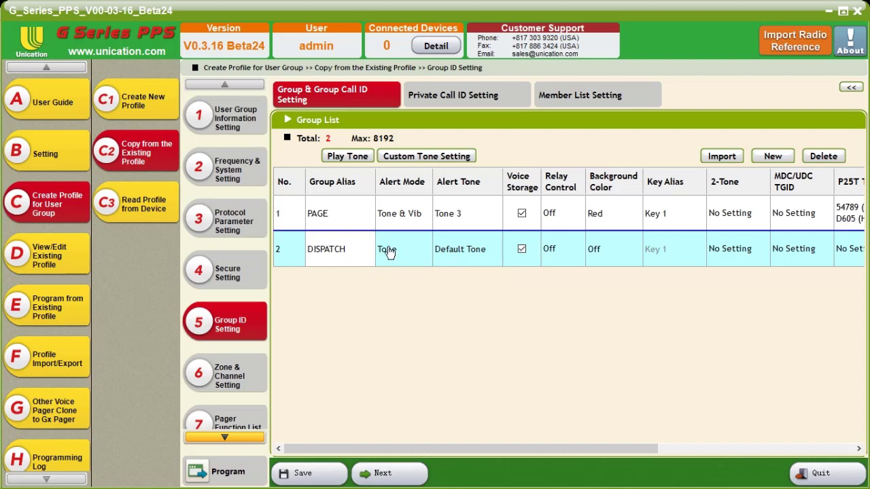
{"action": "left_click", "coordinate": [468, 253]}
{"action": "left_click", "coordinate": [474, 249]}
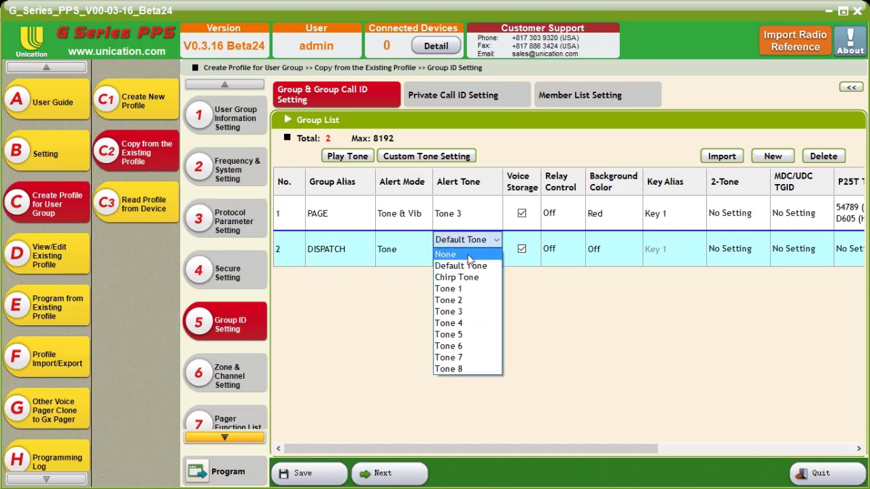
{"action": "left_click", "coordinate": [468, 254]}
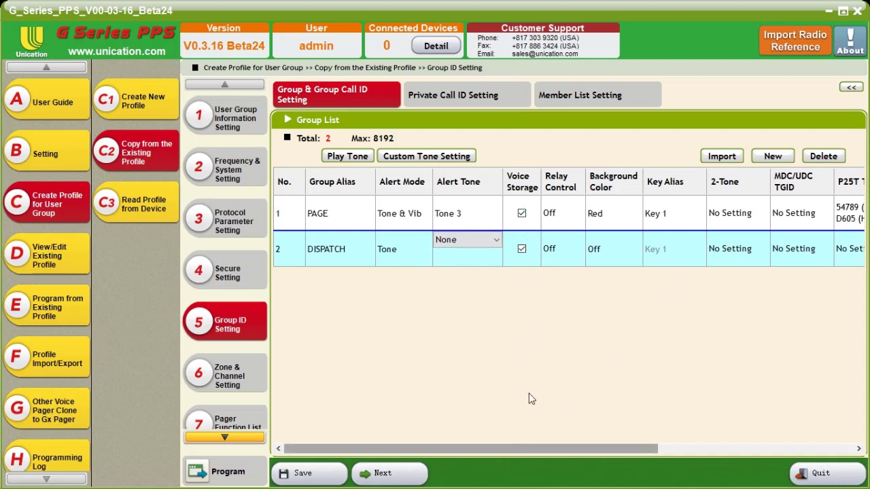
{"action": "left_click", "coordinate": [529, 249]}
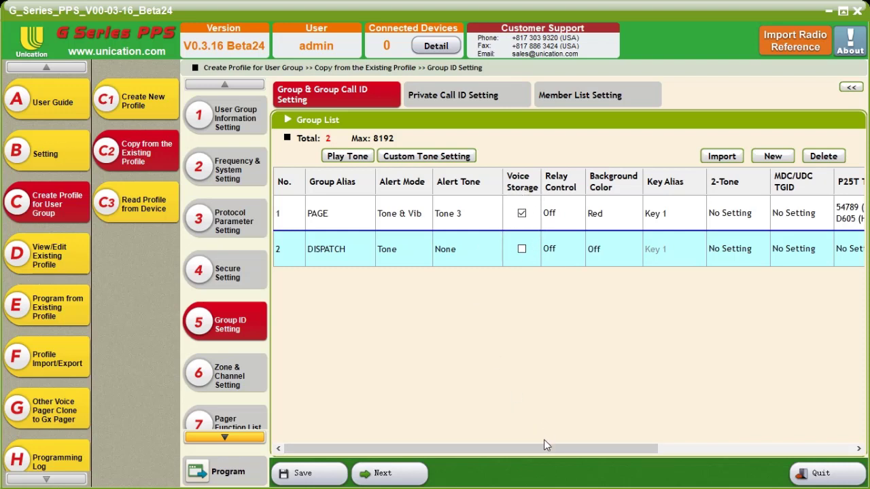
Assign the hexadecimal P25 Trunking TGID D60B to the DISPATCH group
{"action": "left_click_drag", "start_coordinate": [540, 446], "coordinate": [694, 440]}
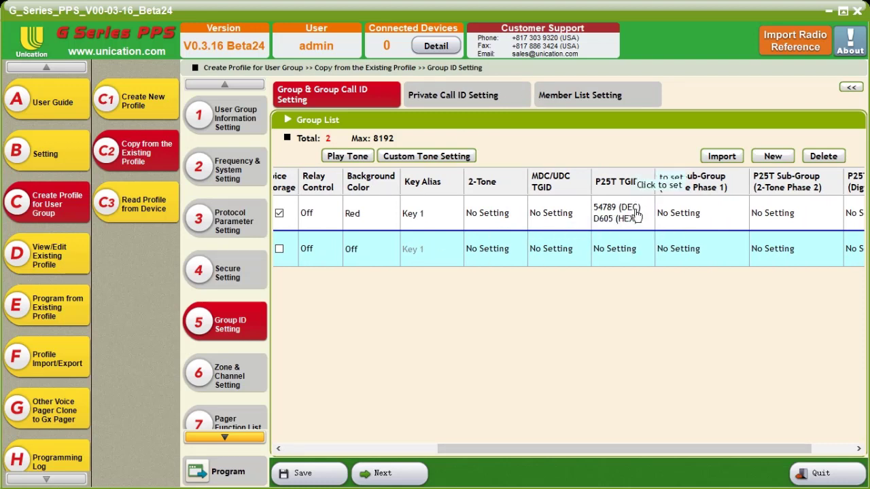
{"action": "left_click", "coordinate": [626, 249]}
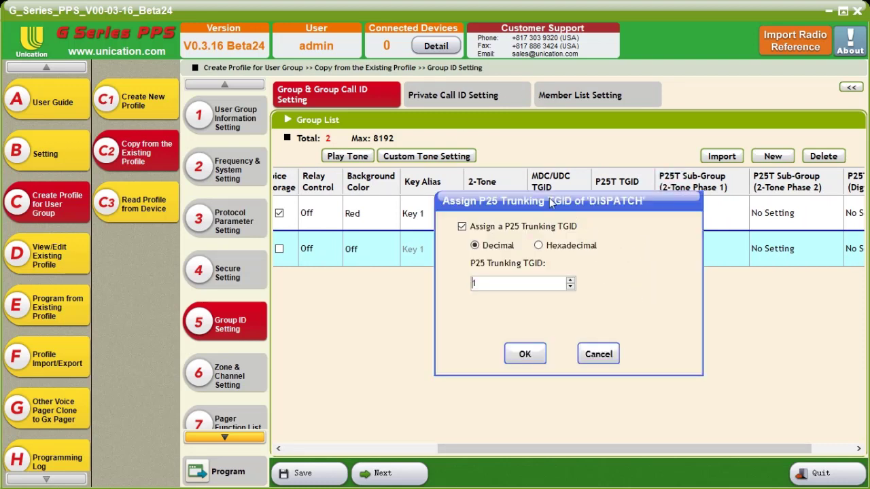
{"action": "left_click_drag", "start_coordinate": [501, 206], "coordinate": [477, 197]}
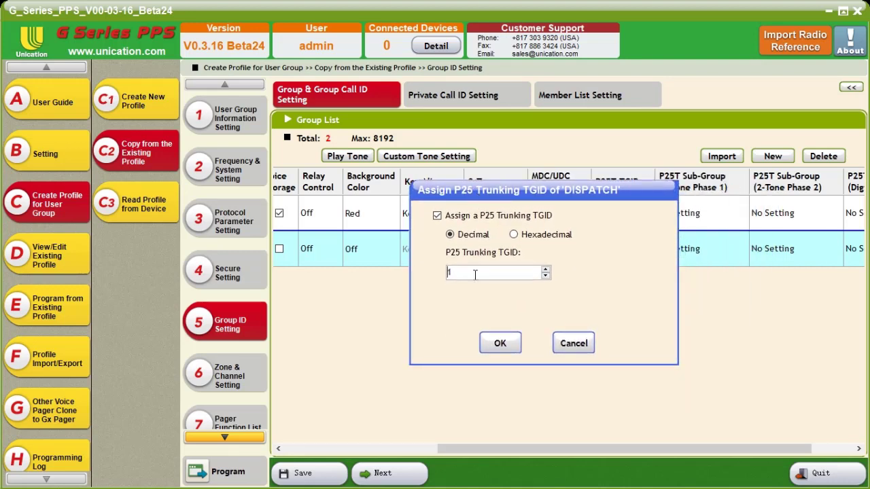
{"action": "left_click", "coordinate": [514, 234]}
{"action": "key", "text": "BackSpace"}
{"action": "type", "text": "d60b"}
{"action": "left_click", "coordinate": [501, 344]}
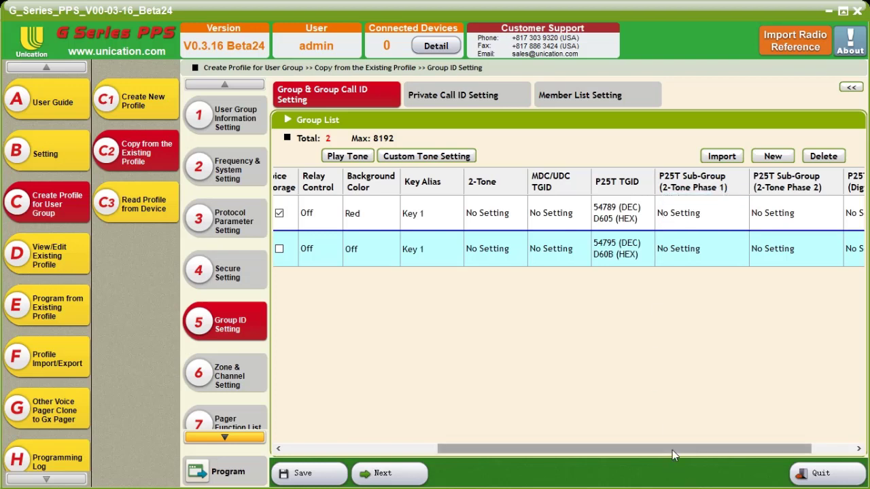
{"action": "left_click_drag", "start_coordinate": [672, 449], "coordinate": [486, 451]}
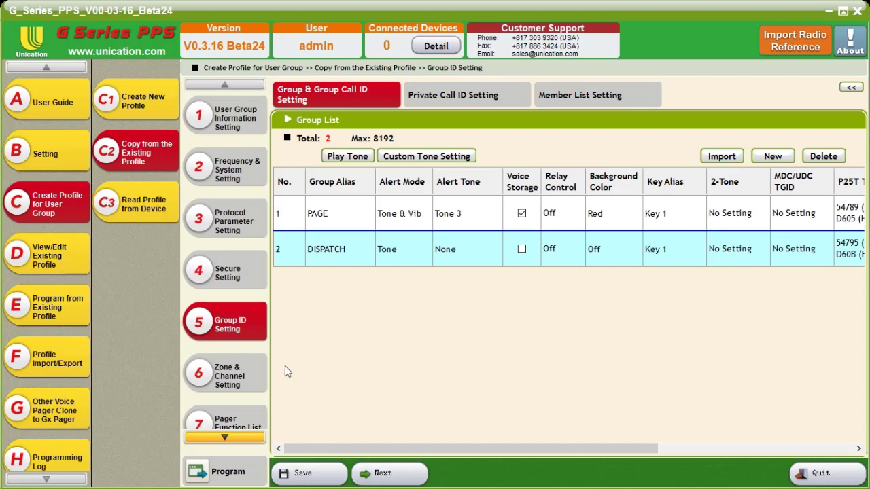
Set the alert mode of Zone 1's knob position 1 to Tone & Vibrate in the zone and channel settings
{"action": "left_click", "coordinate": [259, 383]}
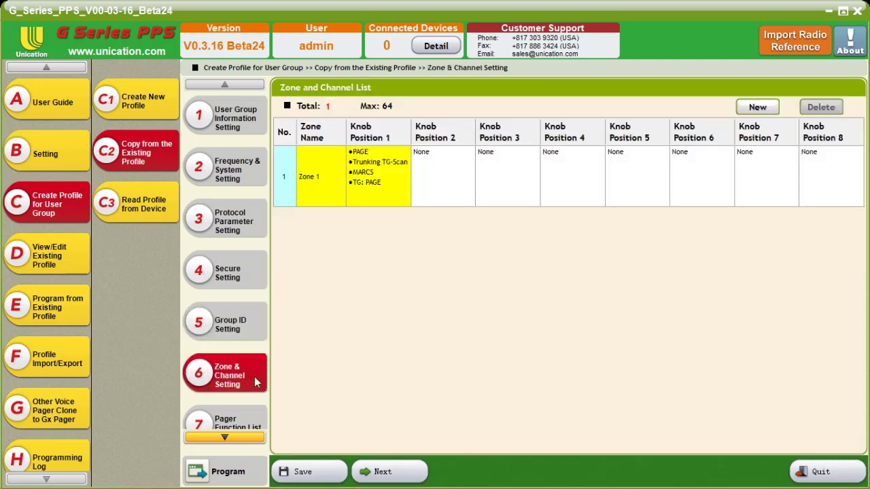
{"action": "double_click", "coordinate": [376, 178]}
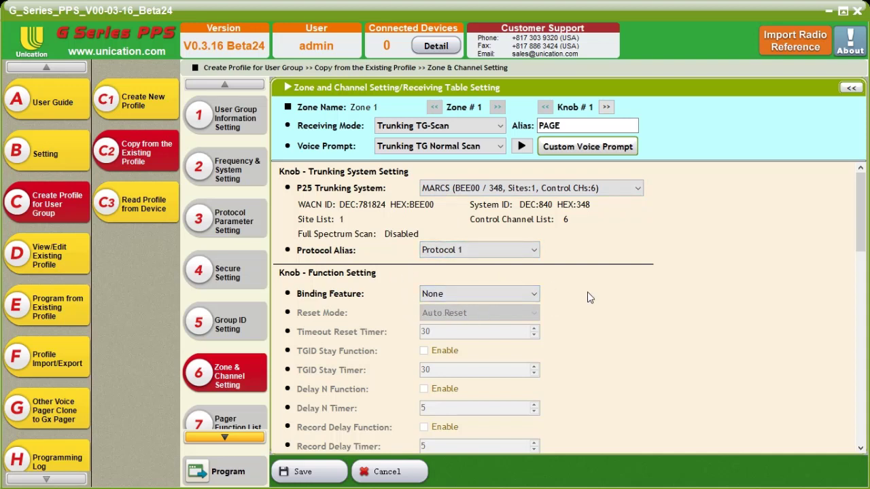
{"action": "scroll", "coordinate": [589, 296], "scroll_direction": "down", "scroll_amount": 3}
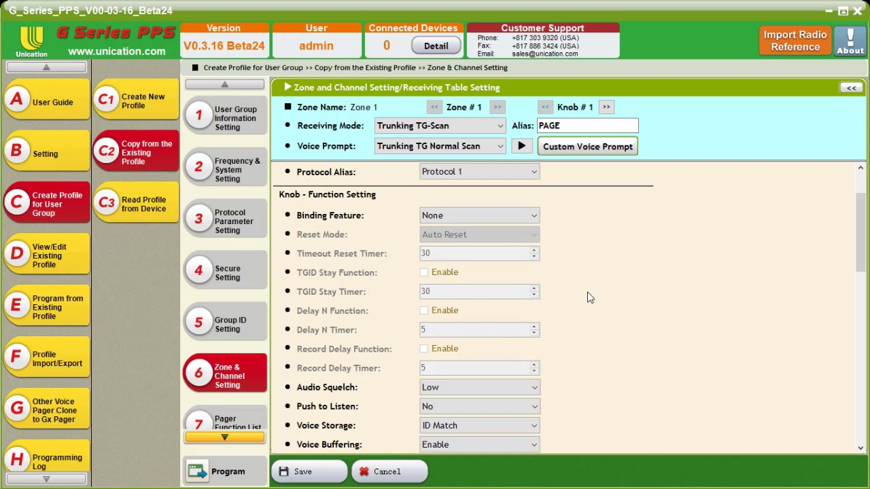
{"action": "scroll", "coordinate": [587, 291], "scroll_direction": "down", "scroll_amount": 3}
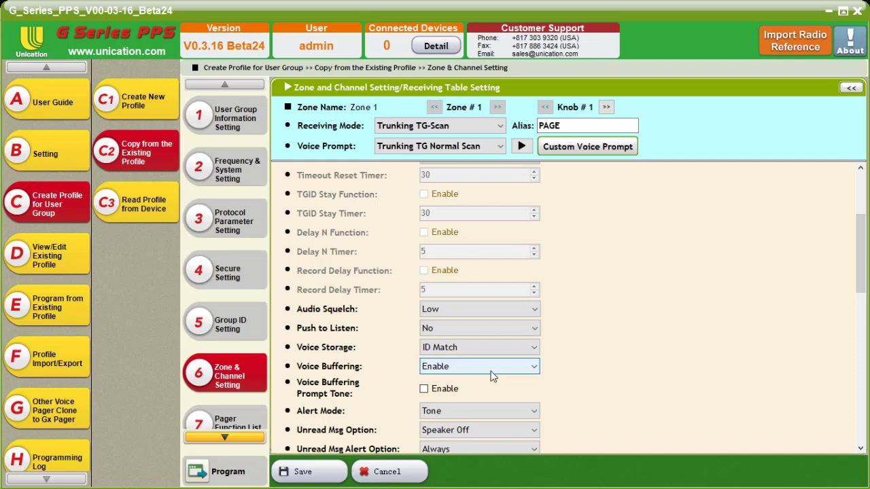
{"action": "left_click", "coordinate": [501, 411]}
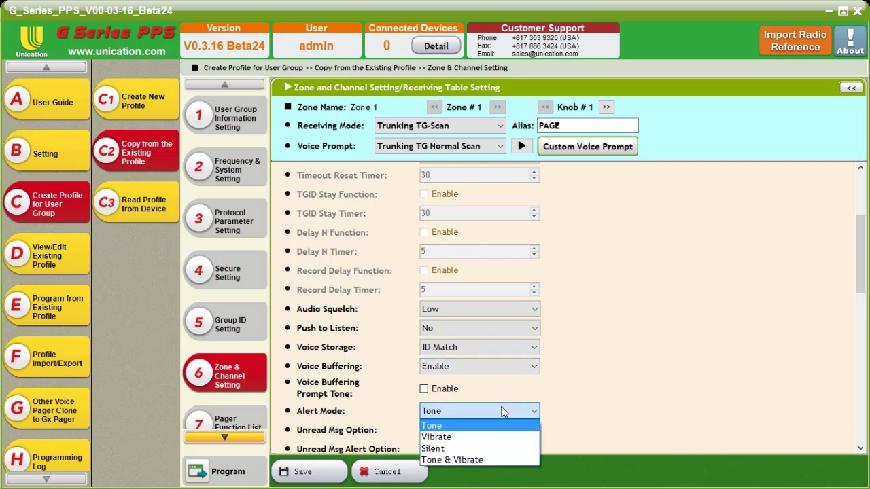
{"action": "left_click", "coordinate": [486, 460]}
Set the Unread Msg Option of Zone 1's knob position 1 to Always
{"action": "scroll", "coordinate": [612, 388], "scroll_direction": "up", "scroll_amount": 1}
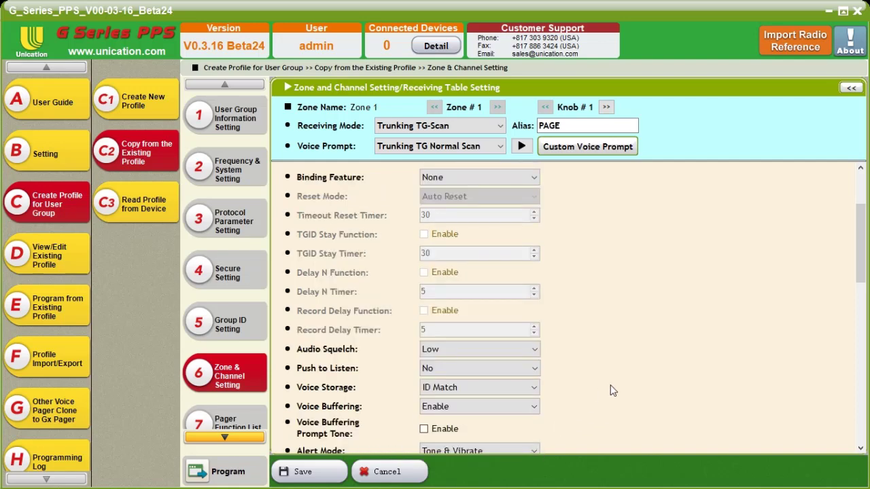
{"action": "scroll", "coordinate": [606, 394], "scroll_direction": "down", "scroll_amount": 3}
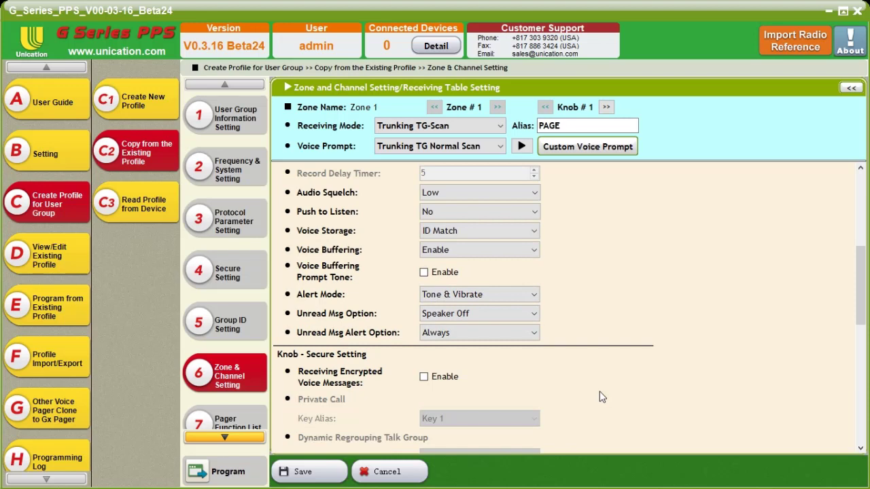
{"action": "left_click", "coordinate": [501, 314]}
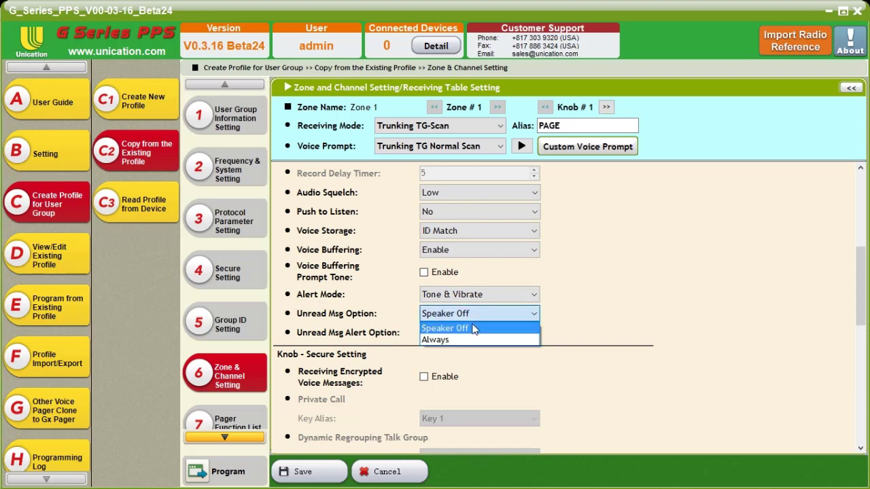
{"action": "left_click", "coordinate": [459, 340]}
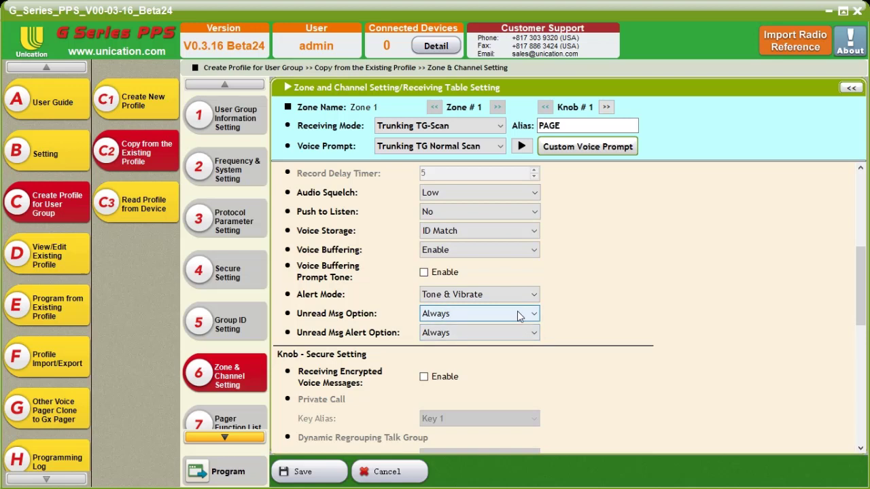
Confirm Always as the Unread Msg Option, check the talk group lists, and save Zone 1's knob position 1 settings
{"action": "left_click", "coordinate": [473, 313]}
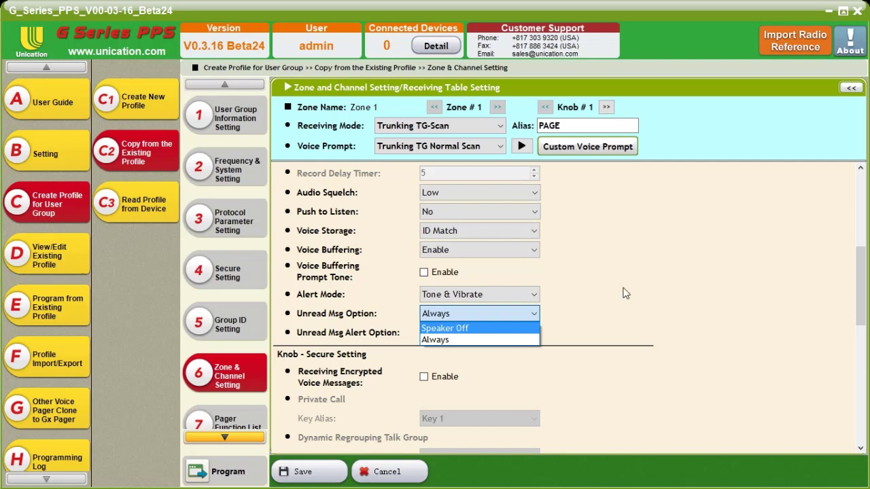
{"action": "left_click", "coordinate": [531, 339]}
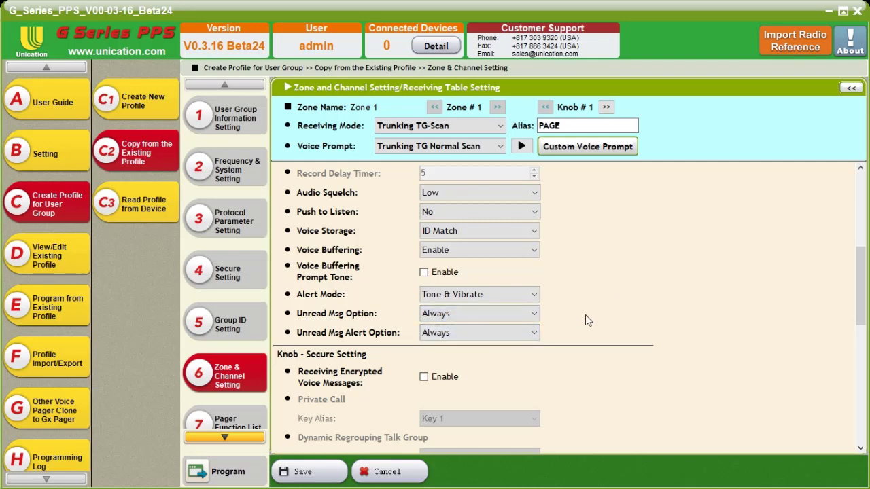
{"action": "scroll", "coordinate": [585, 314], "scroll_direction": "up", "scroll_amount": 2}
{"action": "scroll", "coordinate": [585, 315], "scroll_direction": "down", "scroll_amount": 5}
{"action": "scroll", "coordinate": [574, 314], "scroll_direction": "up", "scroll_amount": 2}
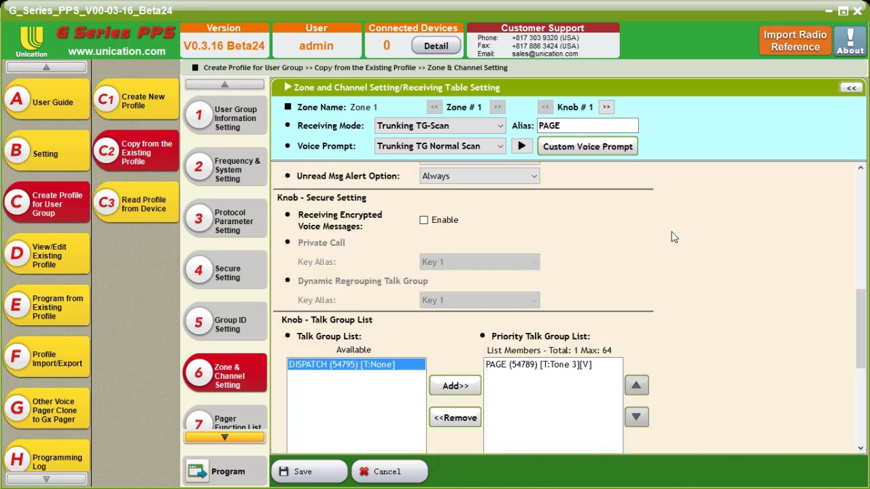
{"action": "scroll", "coordinate": [649, 279], "scroll_direction": "down", "scroll_amount": 1}
{"action": "scroll", "coordinate": [649, 279], "scroll_direction": "down", "scroll_amount": 1}
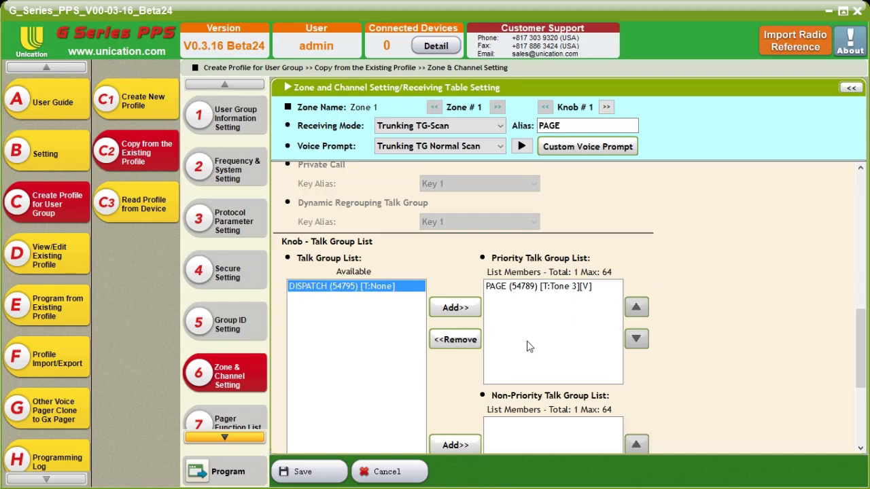
{"action": "scroll", "coordinate": [744, 340], "scroll_direction": "down", "scroll_amount": 1}
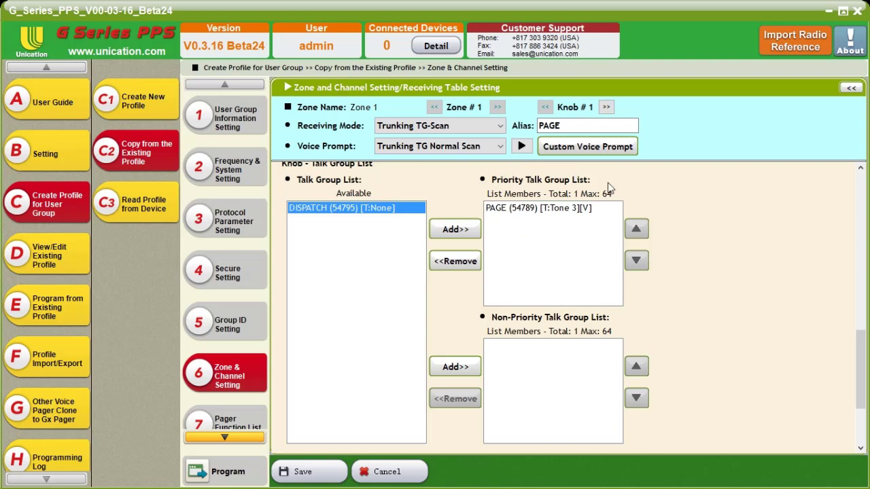
{"action": "left_click", "coordinate": [326, 472]}
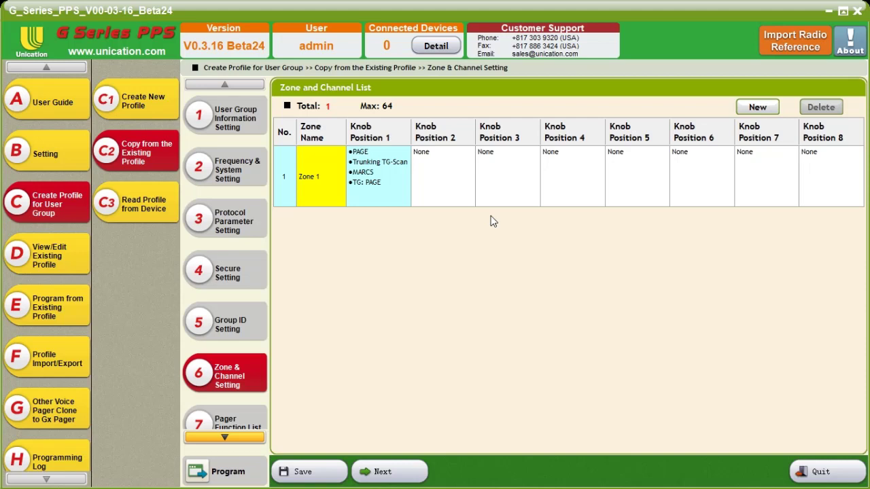
Copy Zone 1's knob position 1 configuration into knob position 2
{"action": "right_click", "coordinate": [373, 179]}
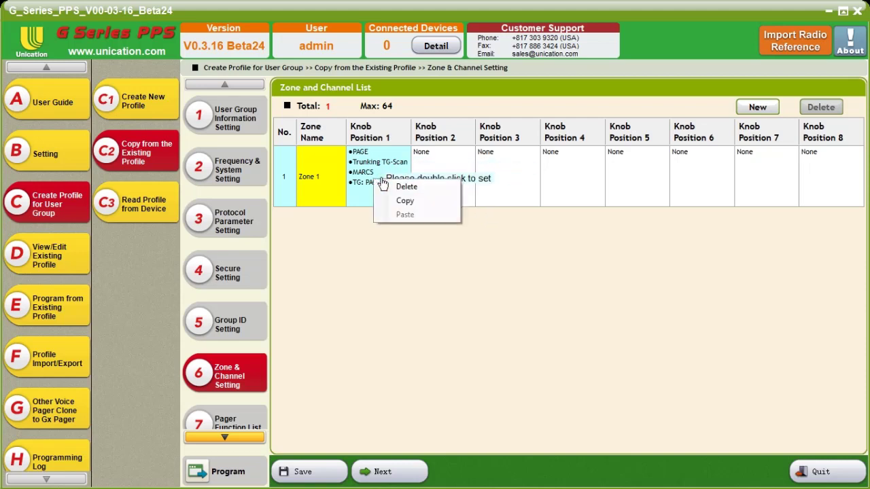
{"action": "left_click", "coordinate": [415, 200]}
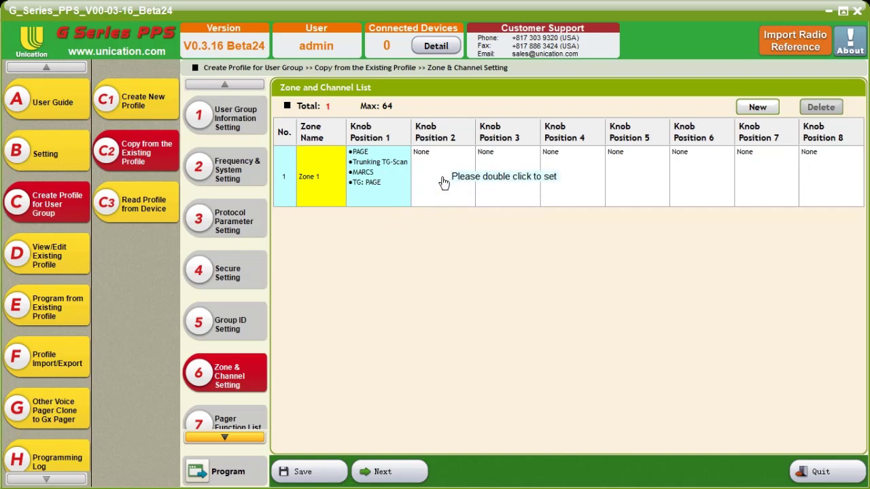
{"action": "right_click", "coordinate": [443, 176]}
{"action": "left_click", "coordinate": [461, 197]}
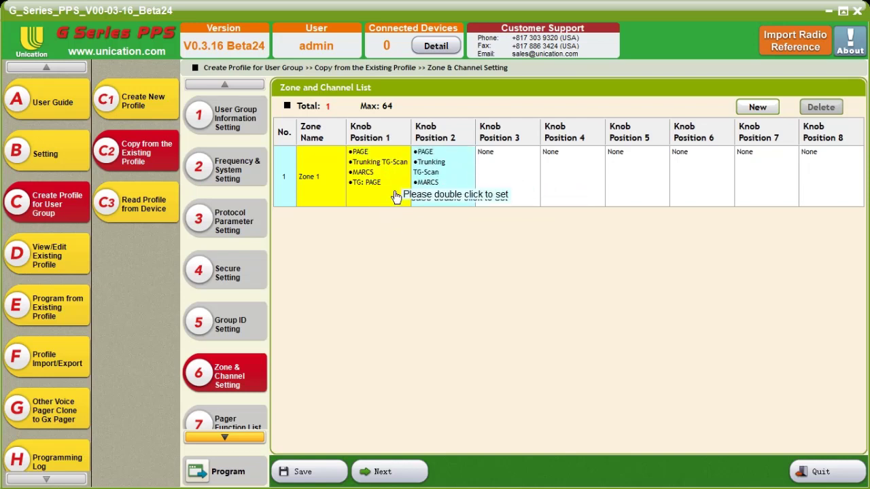
Change the alias of Zone 1's knob position 2 to PAGE MON
{"action": "double_click", "coordinate": [442, 178]}
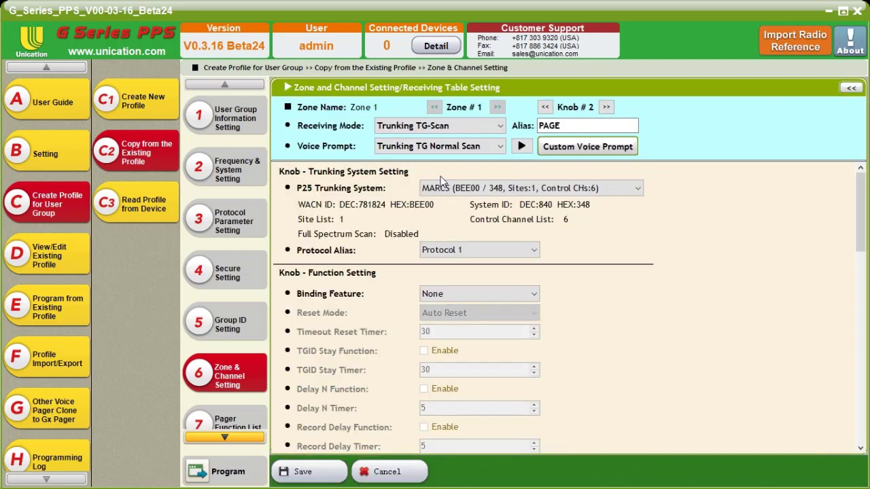
{"action": "left_click", "coordinate": [577, 130]}
{"action": "type", "text": "MON"}
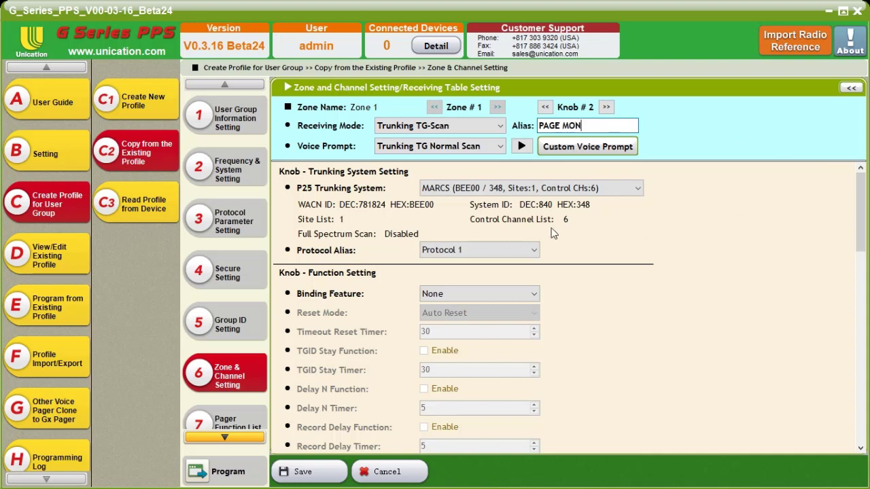
Add the DISPATCH talkgroup to the Non-Priority Talk Group List of Zone 1's knob position 2
{"action": "scroll", "coordinate": [598, 255], "scroll_direction": "down", "scroll_amount": 10}
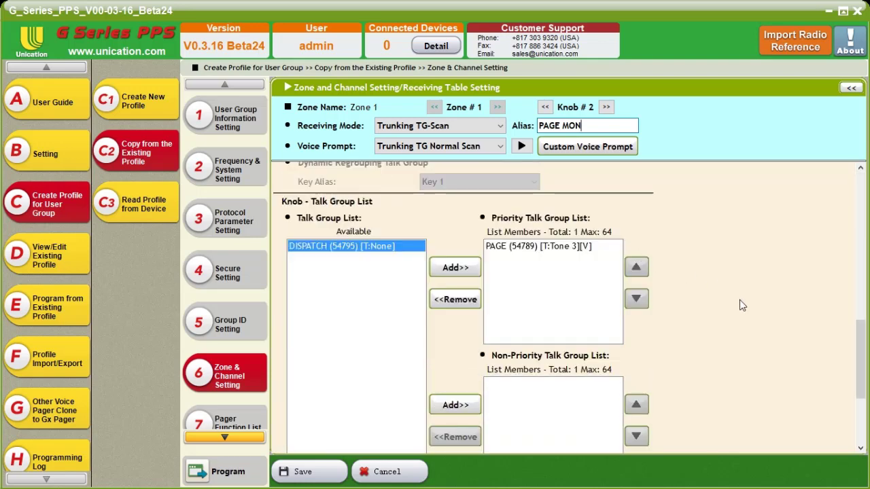
{"action": "scroll", "coordinate": [731, 307], "scroll_direction": "down", "scroll_amount": 1}
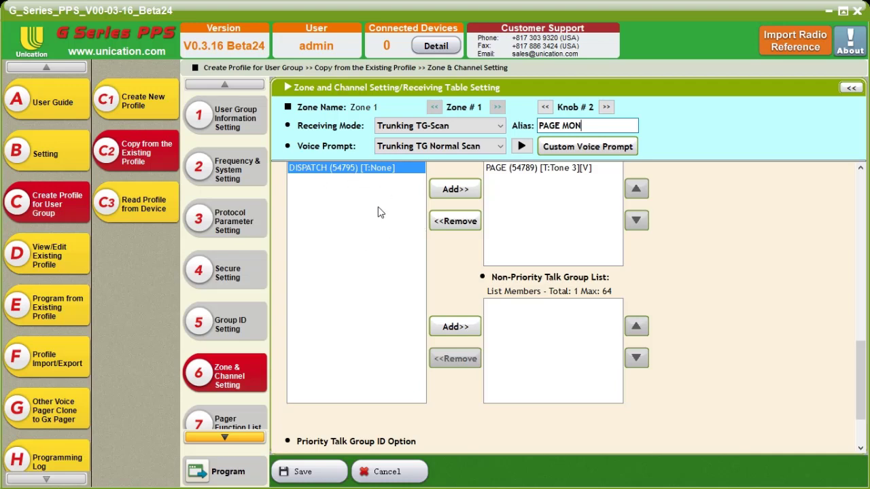
{"action": "left_click", "coordinate": [452, 326]}
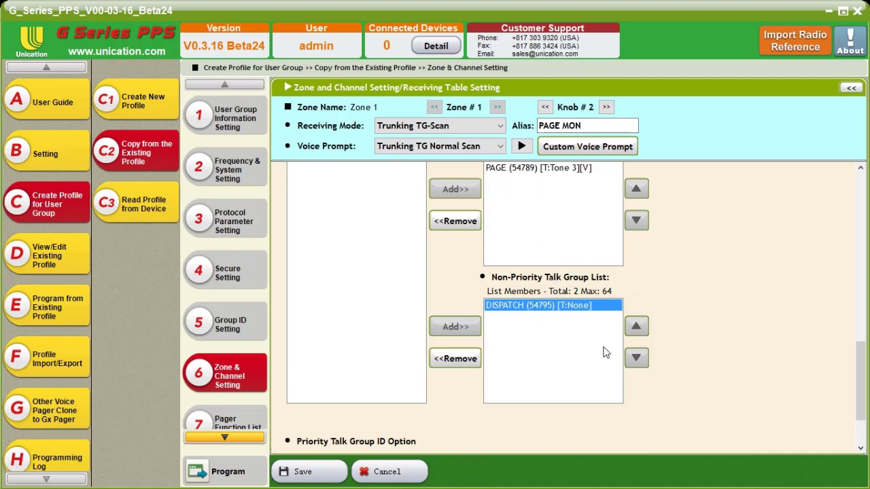
Review the Priority Talk Group ID options and remaining settings of knob position 2, and save them
{"action": "scroll", "coordinate": [708, 271], "scroll_direction": "down", "scroll_amount": 3}
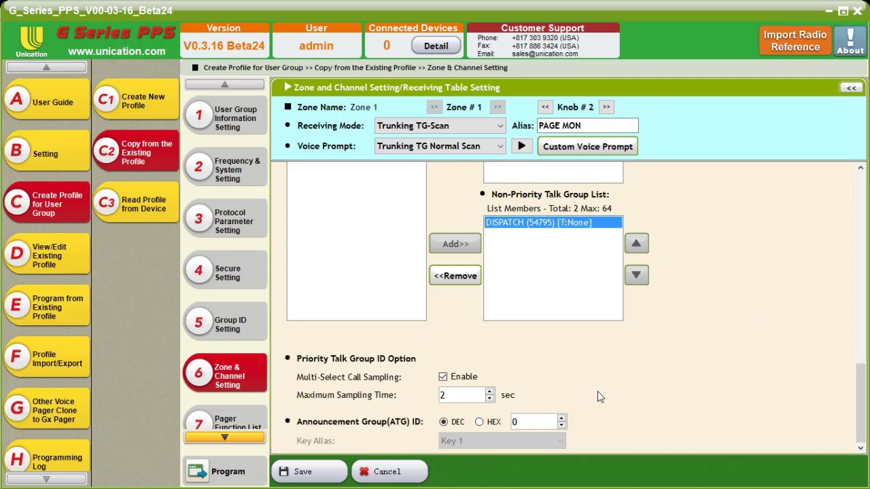
{"action": "scroll", "coordinate": [598, 396], "scroll_direction": "up", "scroll_amount": 3}
{"action": "scroll", "coordinate": [743, 329], "scroll_direction": "down", "scroll_amount": 5}
{"action": "scroll", "coordinate": [688, 346], "scroll_direction": "up", "scroll_amount": 20}
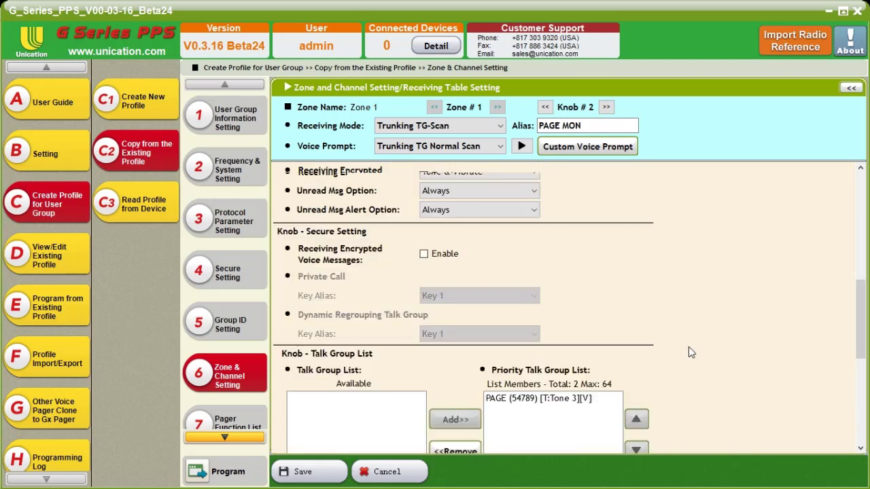
{"action": "scroll", "coordinate": [683, 322], "scroll_direction": "up", "scroll_amount": 2}
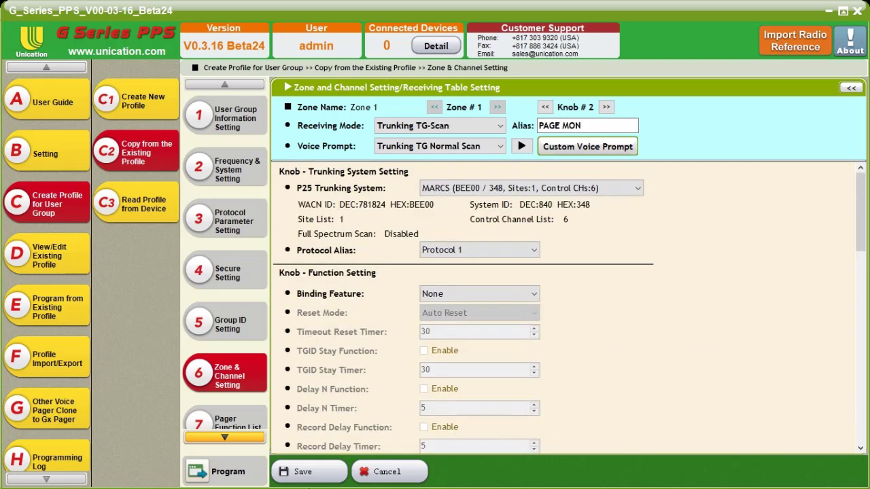
{"action": "left_click", "coordinate": [303, 471]}
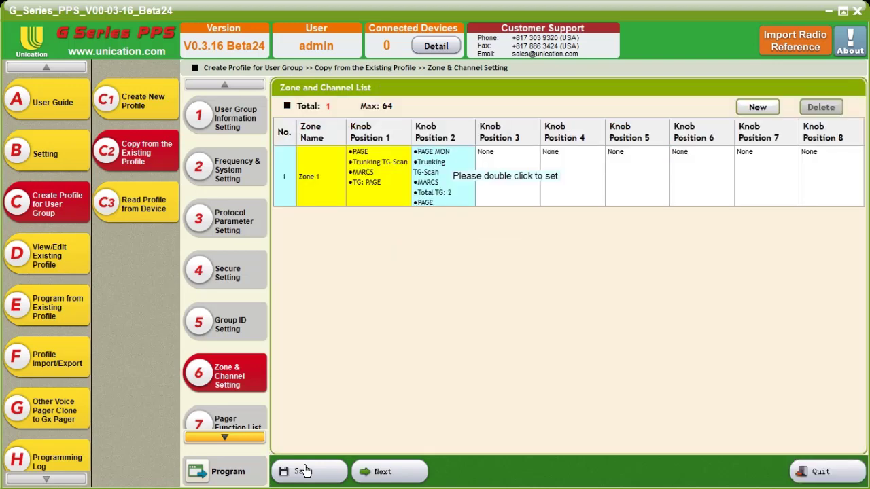